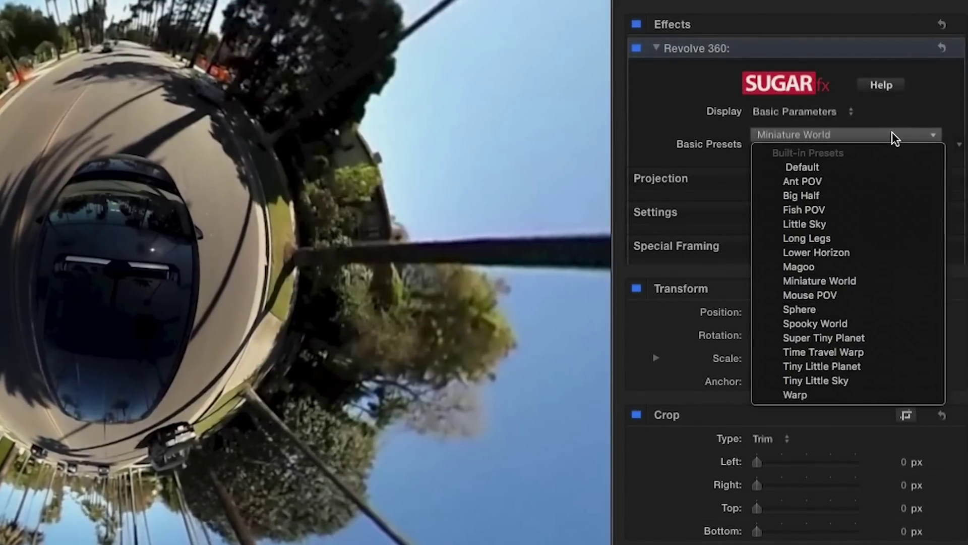
Keep the Miniature World preset and set Revolve 360's Display to Automatic Animation.
{"action": "left_click", "coordinate": [892, 136]}
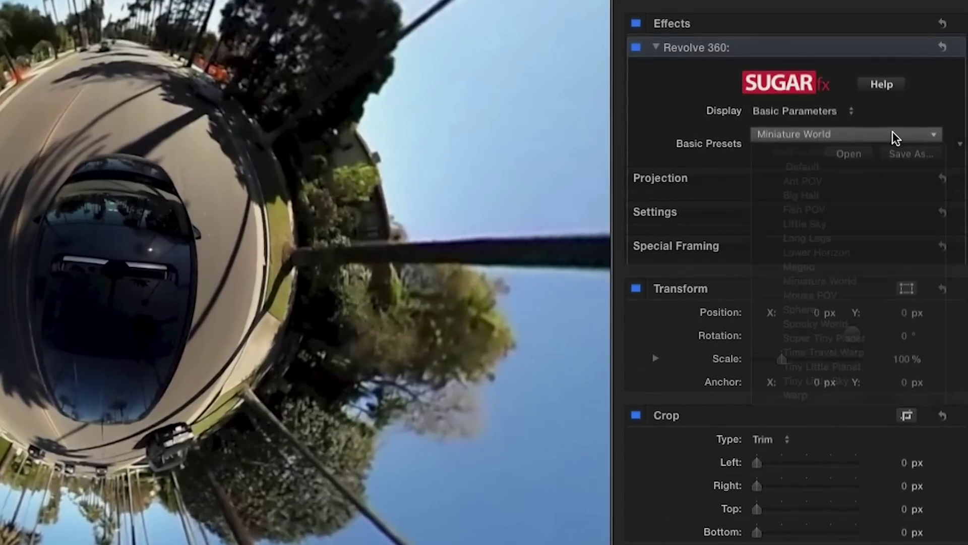
{"action": "left_click", "coordinate": [848, 112]}
{"action": "left_click", "coordinate": [848, 119]}
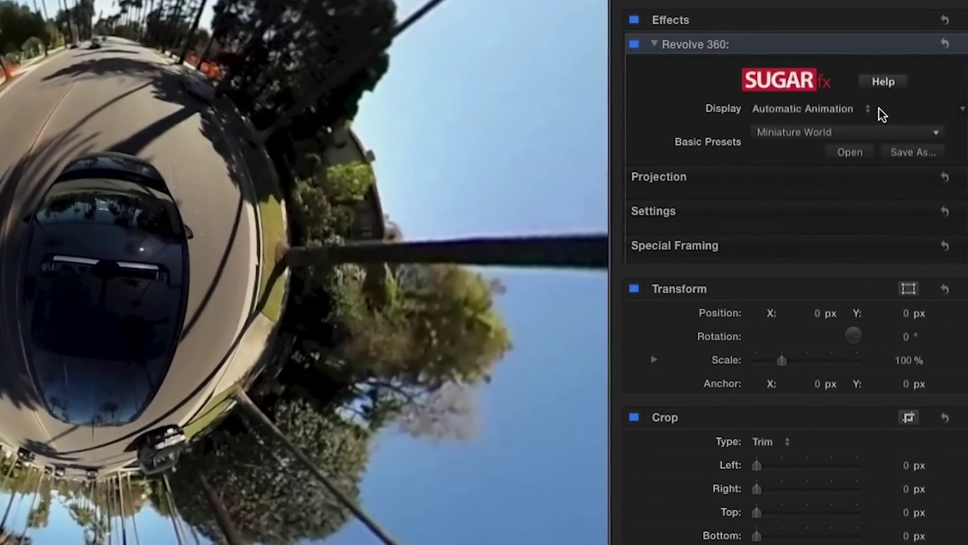
{"action": "left_click", "coordinate": [886, 175]}
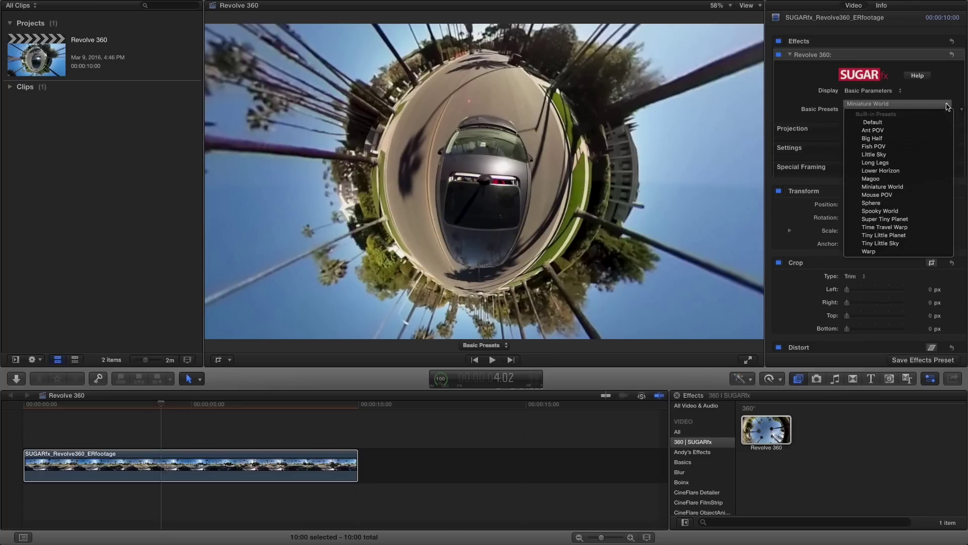
Apply the Super Tiny Planet preset and switch Display to Automatic Animation.
{"action": "left_click", "coordinate": [932, 220]}
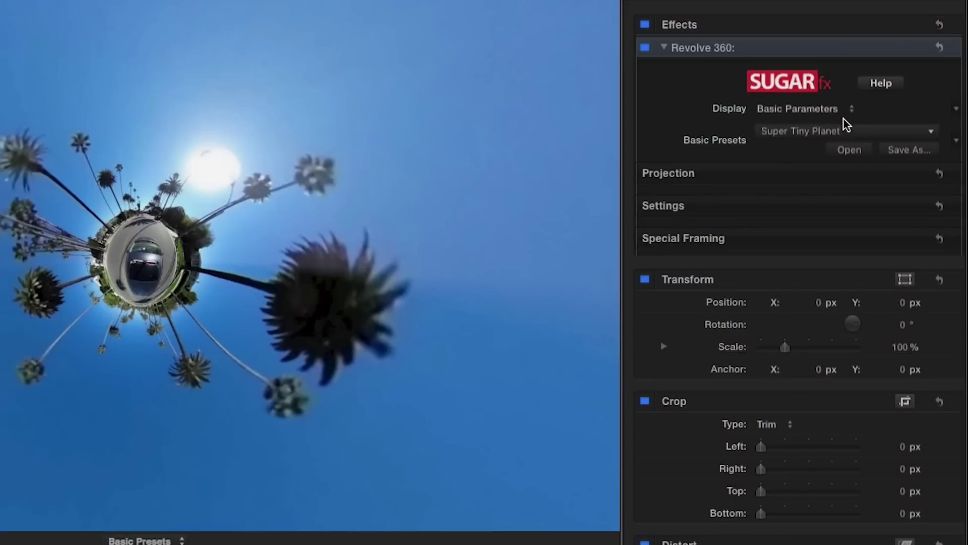
{"action": "left_click", "coordinate": [838, 113]}
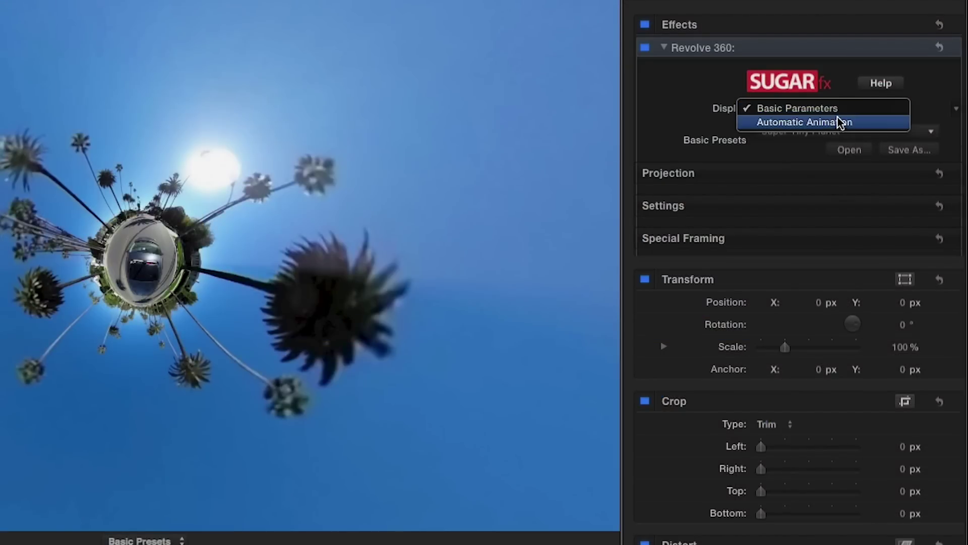
{"action": "left_click", "coordinate": [837, 121]}
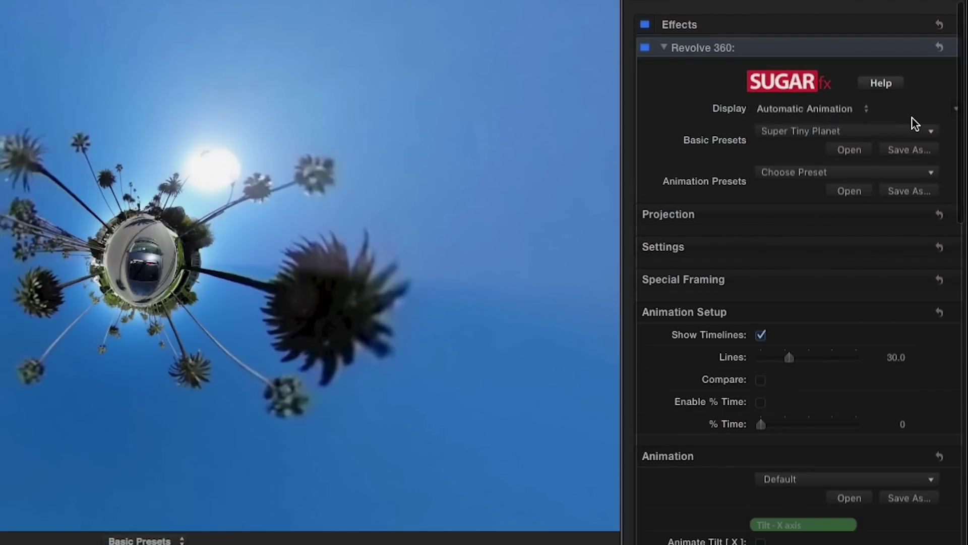
{"action": "scroll", "coordinate": [915, 123], "scroll_direction": "down", "scroll_amount": 5}
{"action": "scroll", "coordinate": [913, 118], "scroll_direction": "down", "scroll_amount": 5}
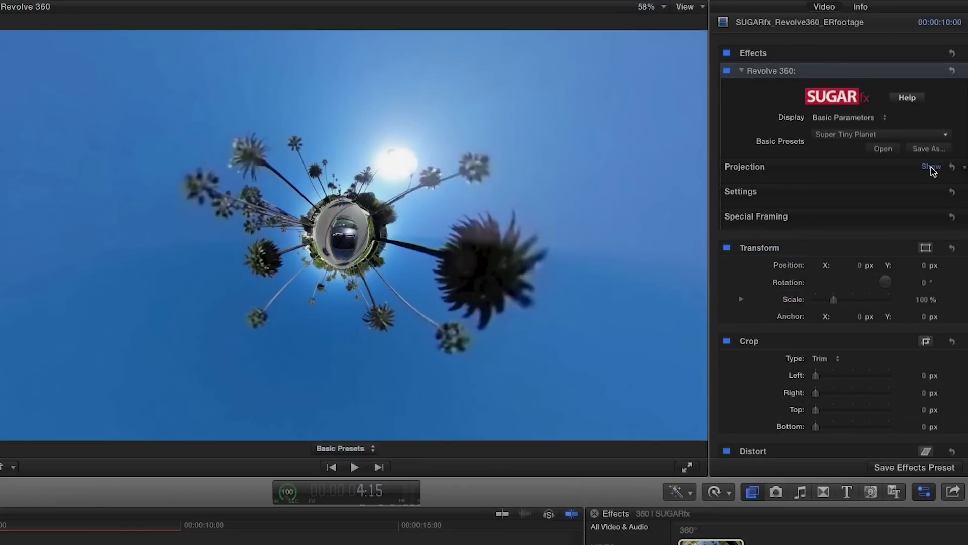
Turn on Flip in the Projection settings, leaving Flop off and the direction at Front.
{"action": "left_click", "coordinate": [931, 167]}
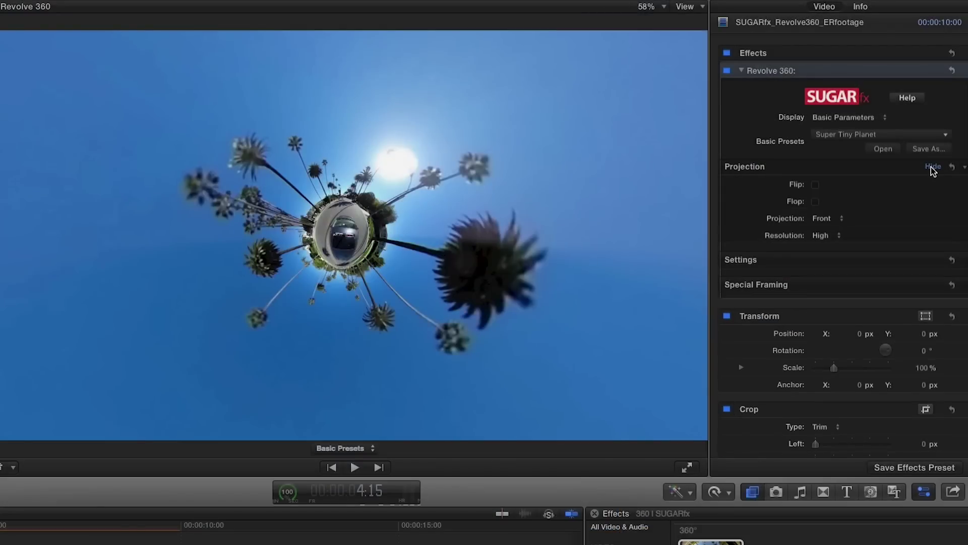
{"action": "left_click", "coordinate": [816, 185]}
{"action": "left_click", "coordinate": [815, 202]}
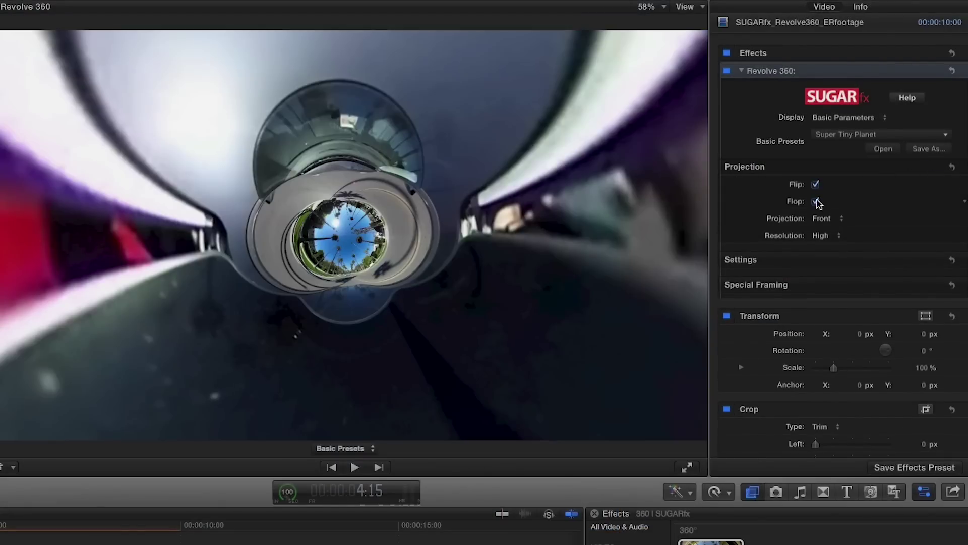
{"action": "left_click", "coordinate": [815, 202]}
{"action": "left_click", "coordinate": [837, 218]}
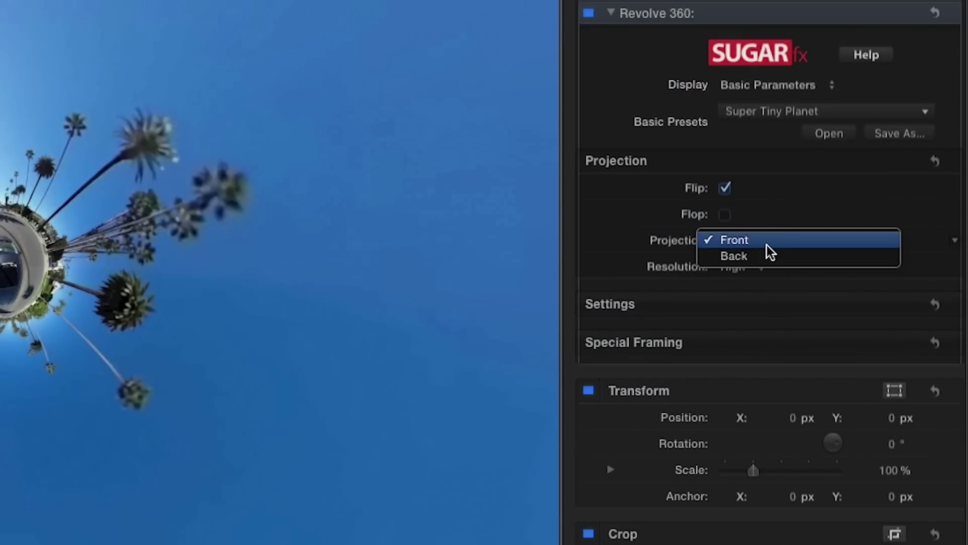
{"action": "left_click", "coordinate": [765, 244]}
Lower Fish Eye to 77 and slightly adjust Frame Horizontal.
{"action": "left_click", "coordinate": [761, 267]}
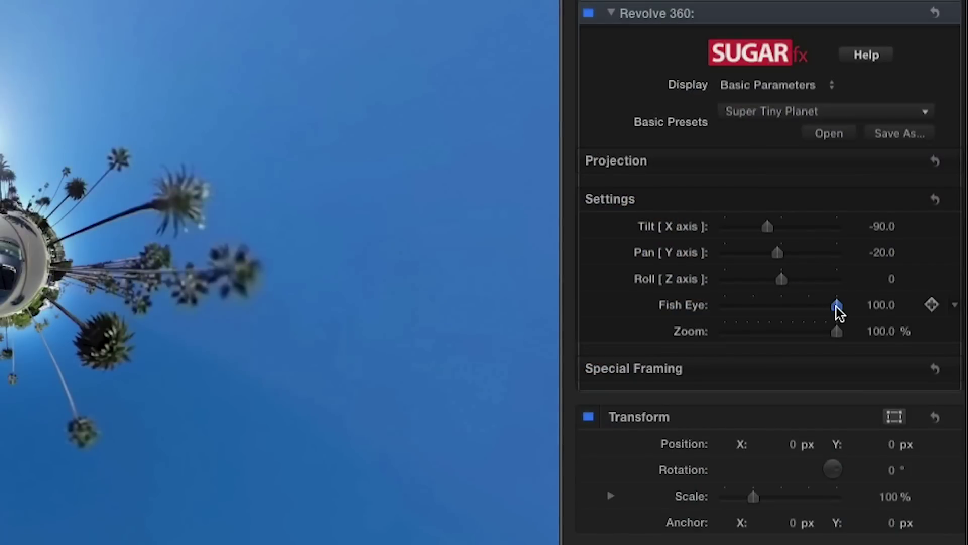
{"action": "left_click_drag", "start_coordinate": [831, 306], "coordinate": [811, 308]}
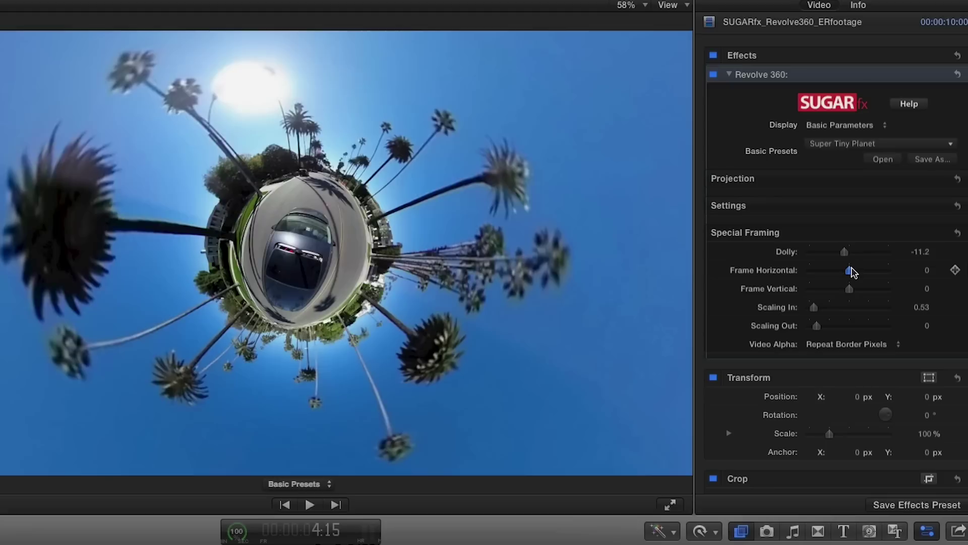
{"action": "left_click_drag", "start_coordinate": [852, 269], "coordinate": [813, 308]}
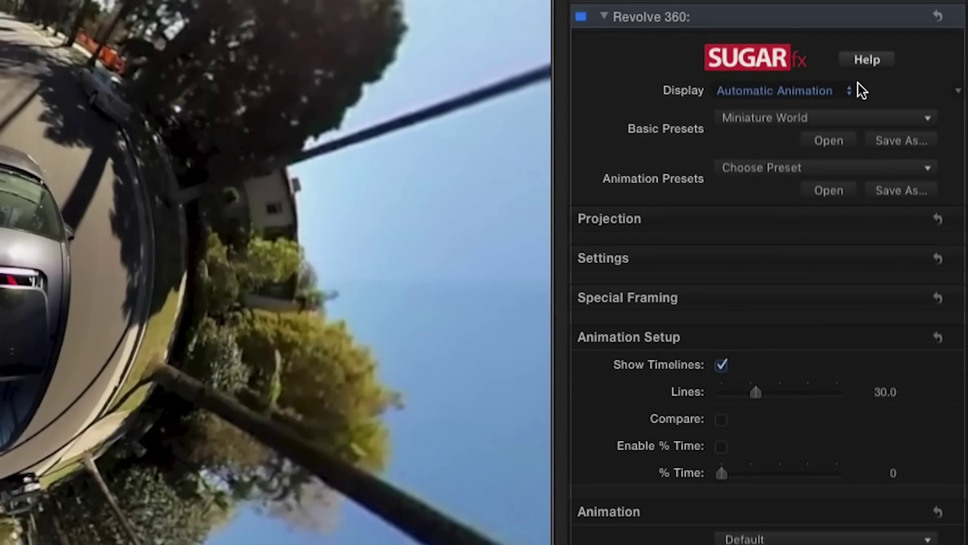
Apply the Little Planet to Little Sky animation preset to Revolve 360.
{"action": "left_click", "coordinate": [867, 163]}
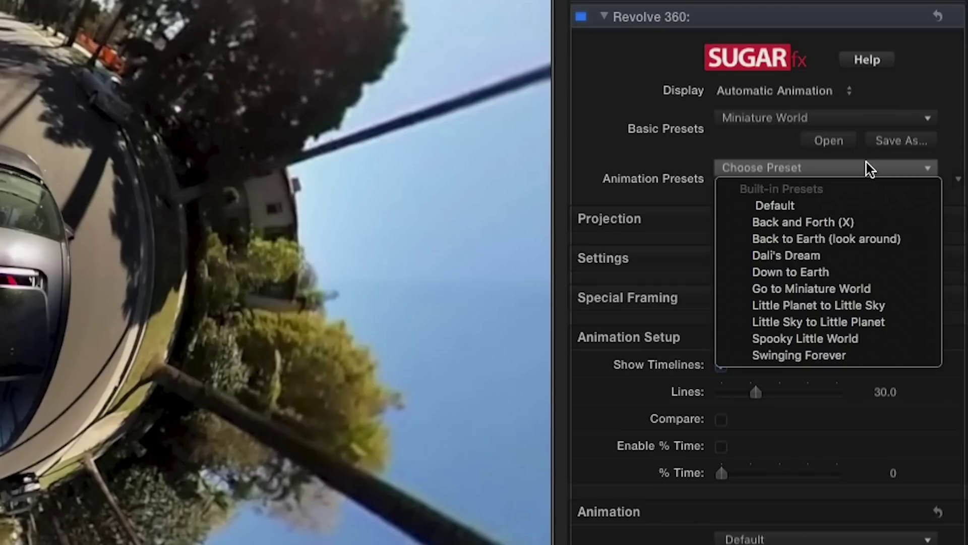
{"action": "left_click", "coordinate": [868, 305]}
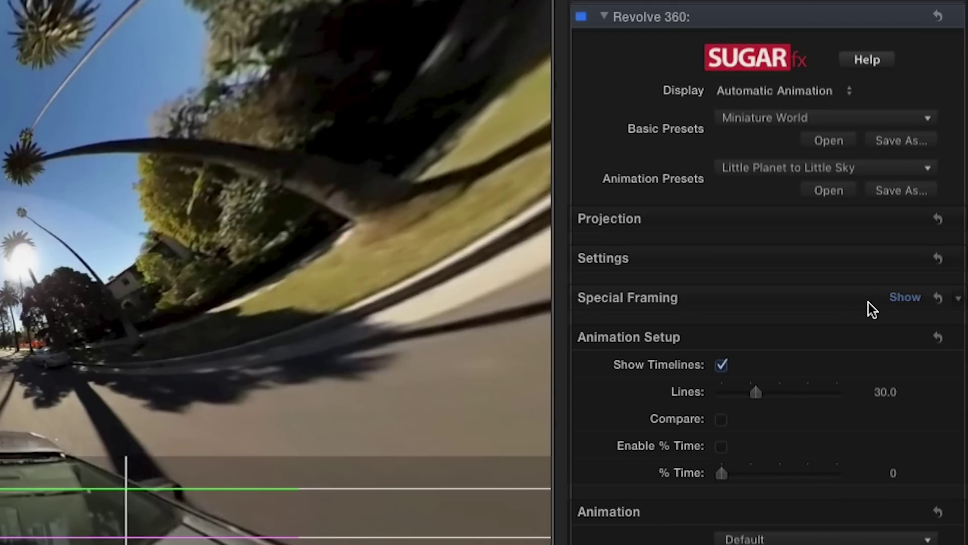
{"action": "scroll", "coordinate": [869, 303], "scroll_direction": "down", "scroll_amount": 5}
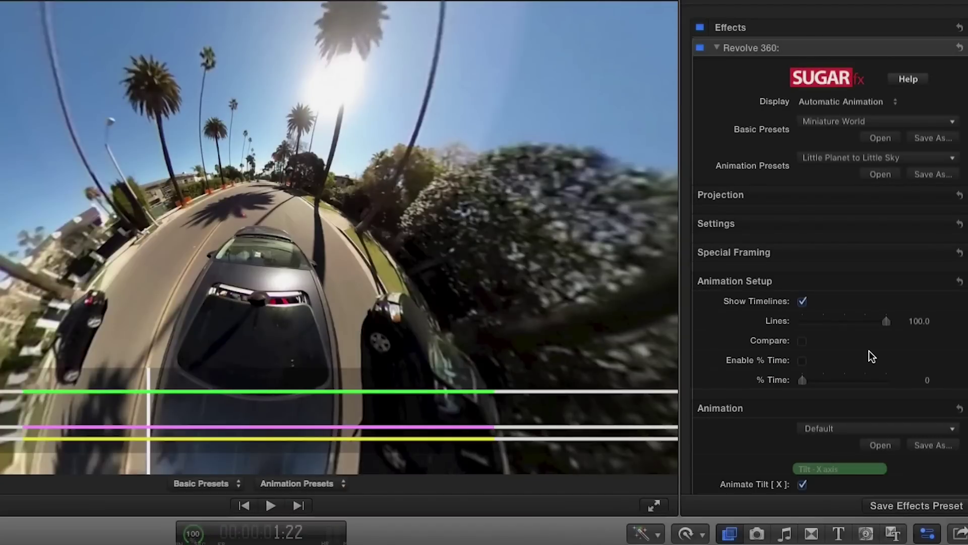
{"action": "scroll", "coordinate": [869, 350], "scroll_direction": "down", "scroll_amount": 9}
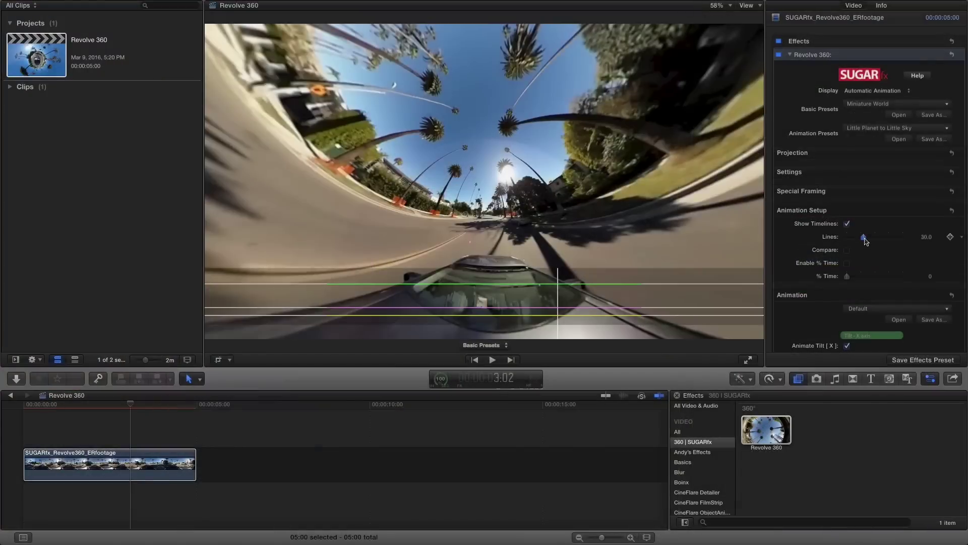
Set Lines to 100, enable Compare, and move the Start <> End slider to 7.
{"action": "left_click_drag", "start_coordinate": [847, 240], "coordinate": [909, 243]}
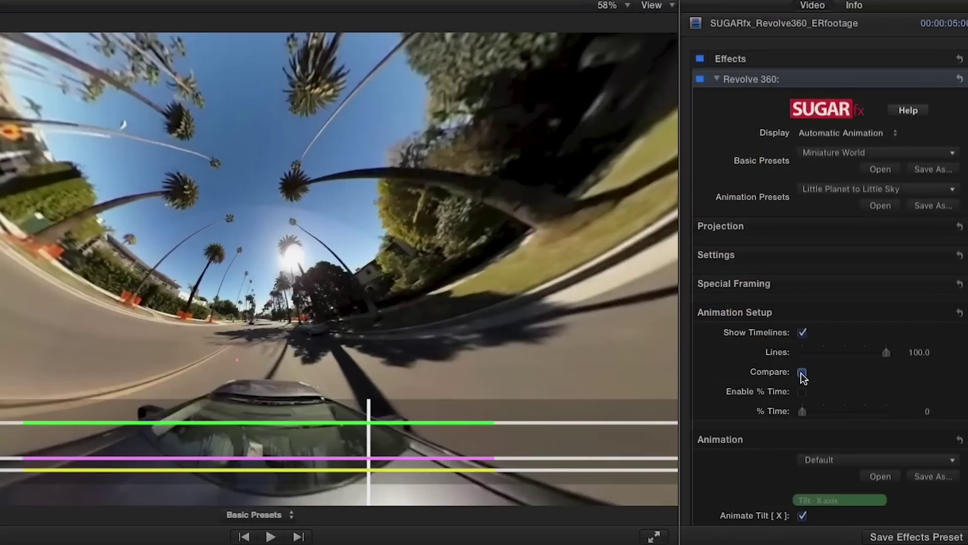
{"action": "left_click", "coordinate": [847, 250]}
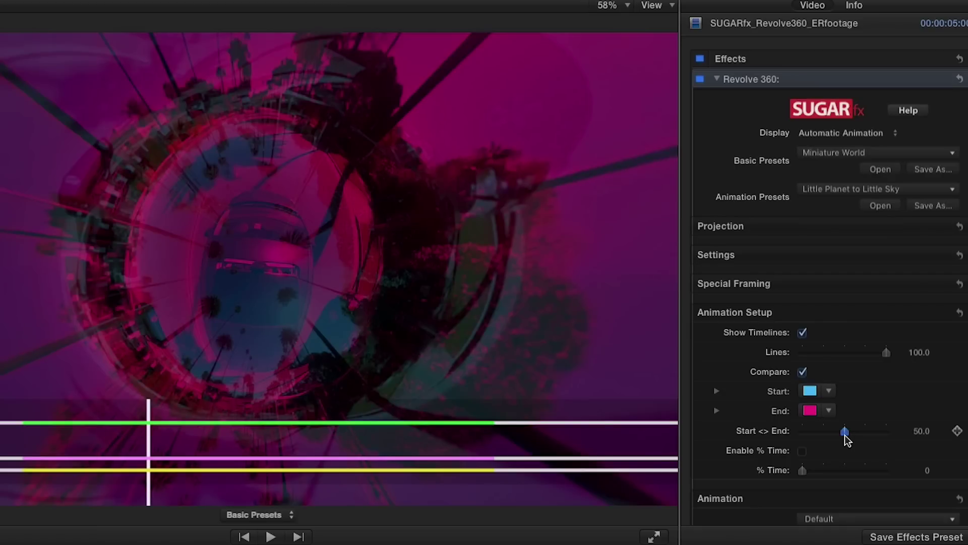
{"action": "left_click_drag", "start_coordinate": [845, 435], "coordinate": [805, 432]}
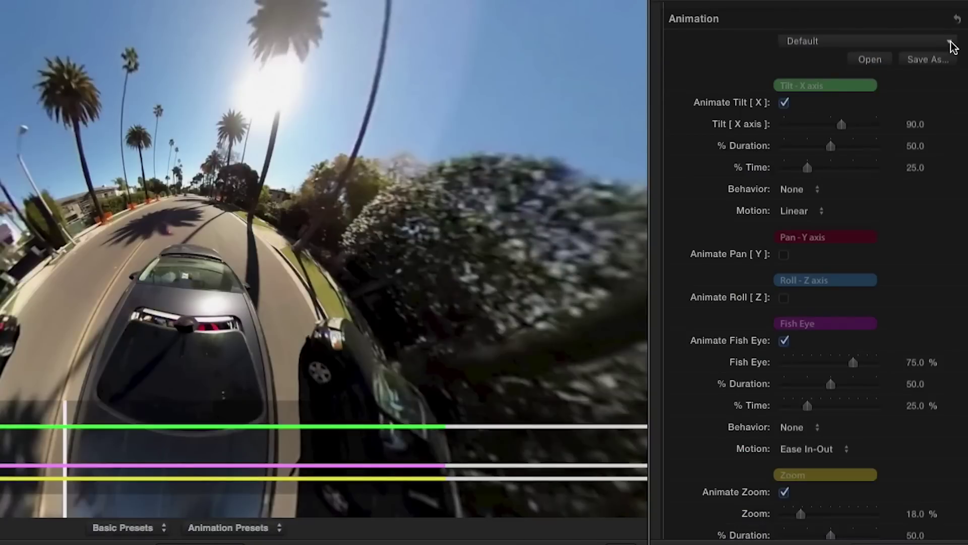
Try the Side to Side (X) animation preset and toggle Animate Tilt off and on.
{"action": "left_click", "coordinate": [952, 42]}
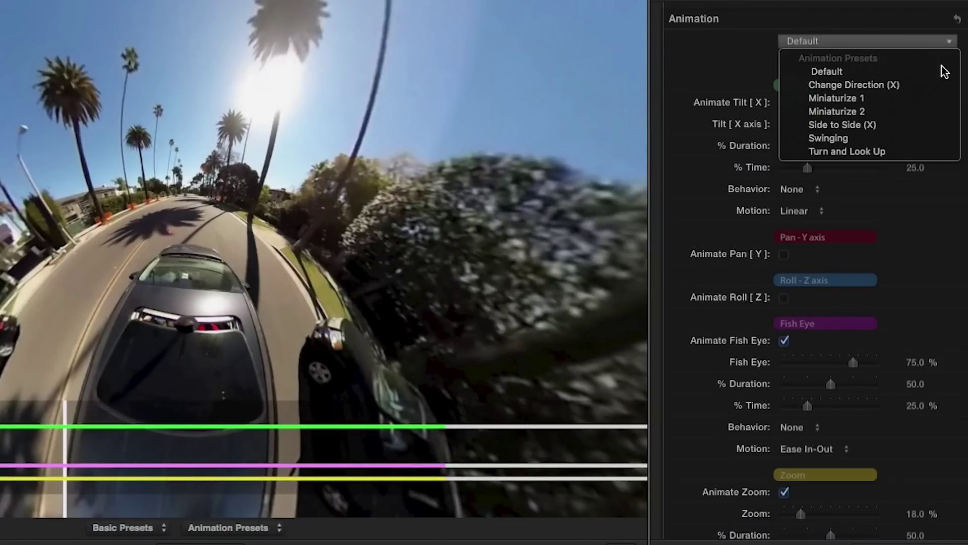
{"action": "left_click", "coordinate": [938, 126]}
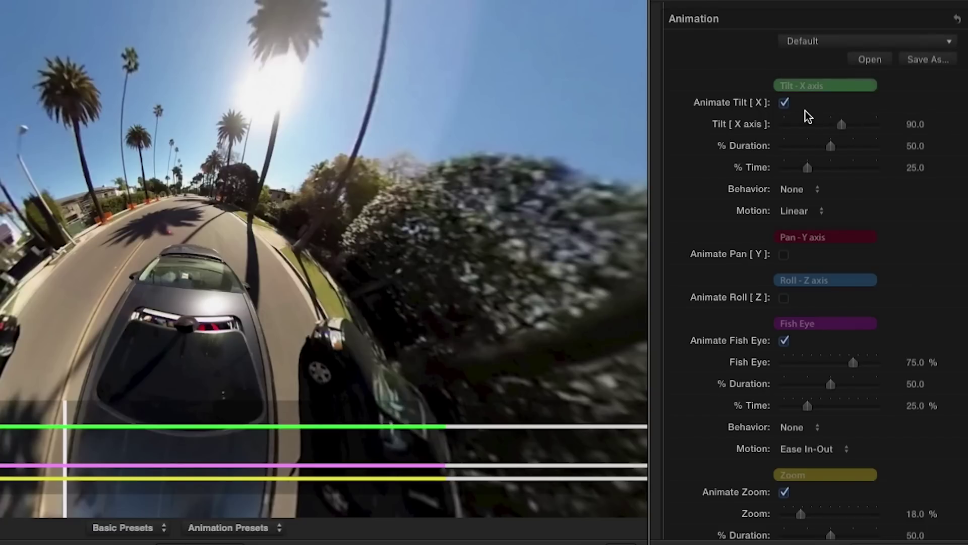
{"action": "left_click", "coordinate": [784, 103]}
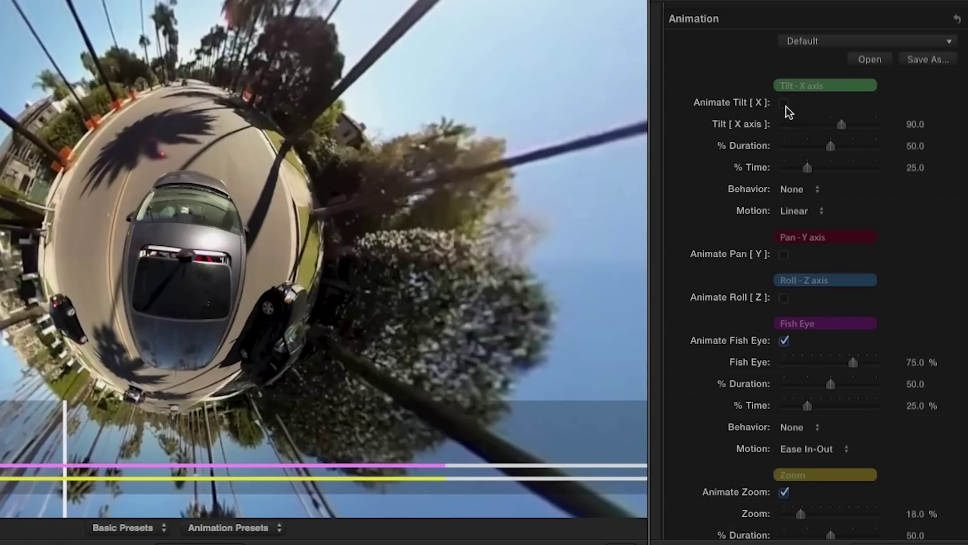
{"action": "left_click", "coordinate": [784, 104]}
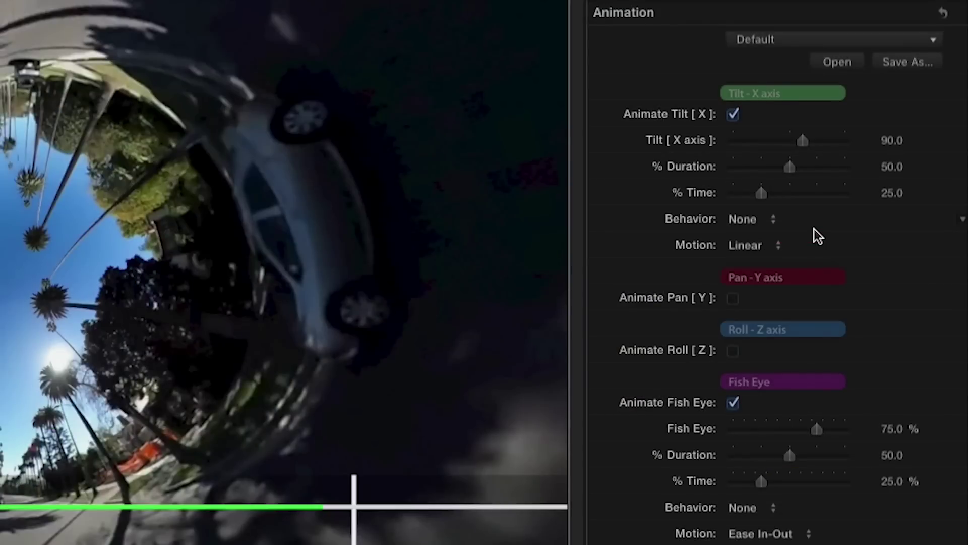
Give the tilt Ease In-Out motion with Behavior None, then begin a new preset named 'Re'.
{"action": "left_click", "coordinate": [813, 188]}
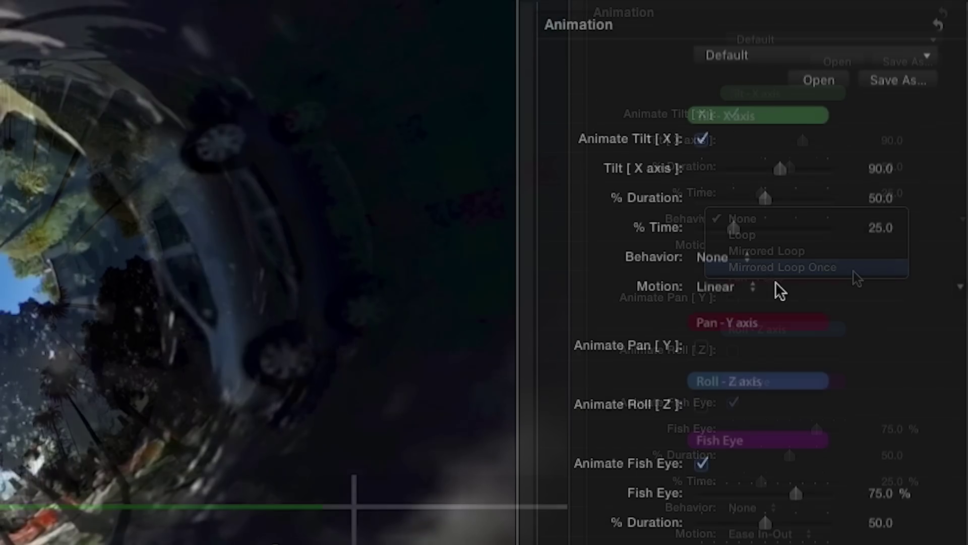
{"action": "left_click", "coordinate": [752, 285]}
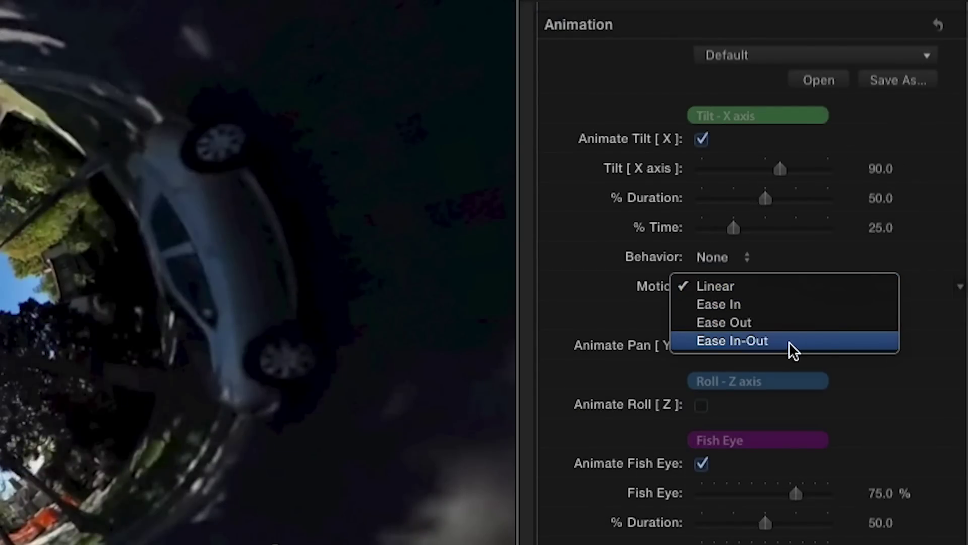
{"action": "left_click", "coordinate": [821, 341]}
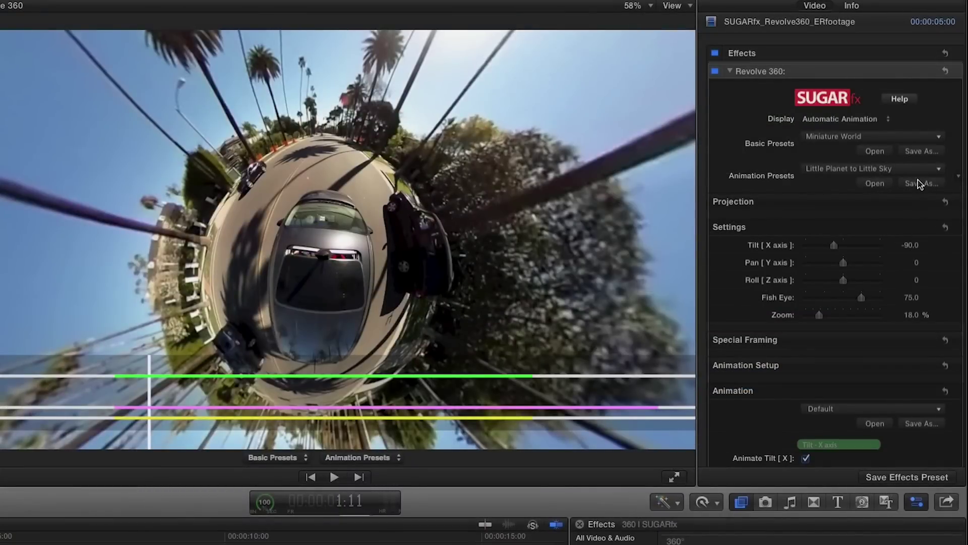
{"action": "left_click", "coordinate": [921, 183]}
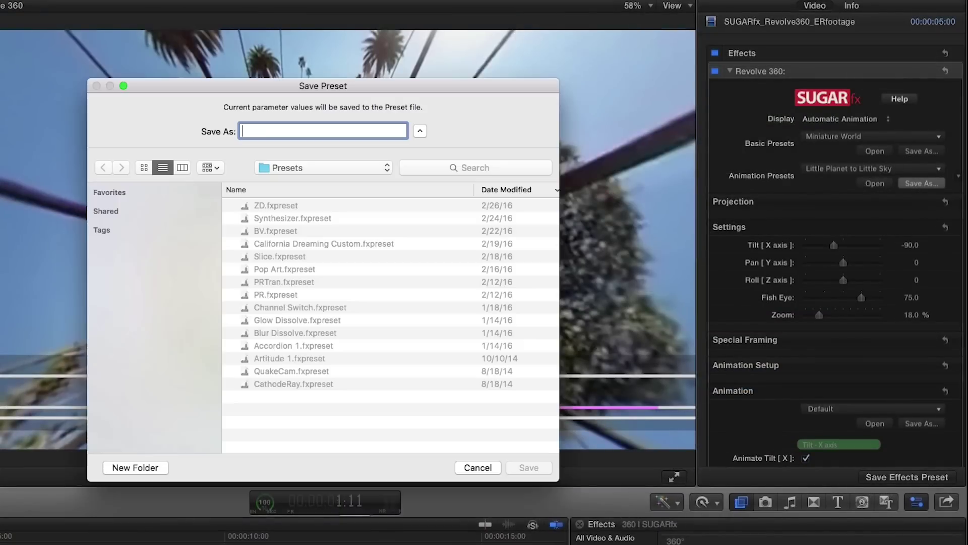
{"action": "type", "text": "Re"}
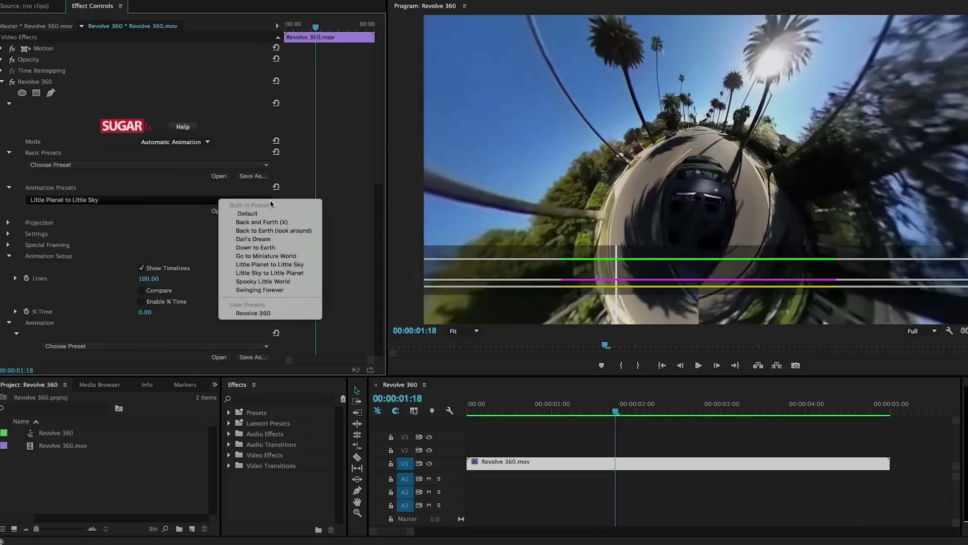